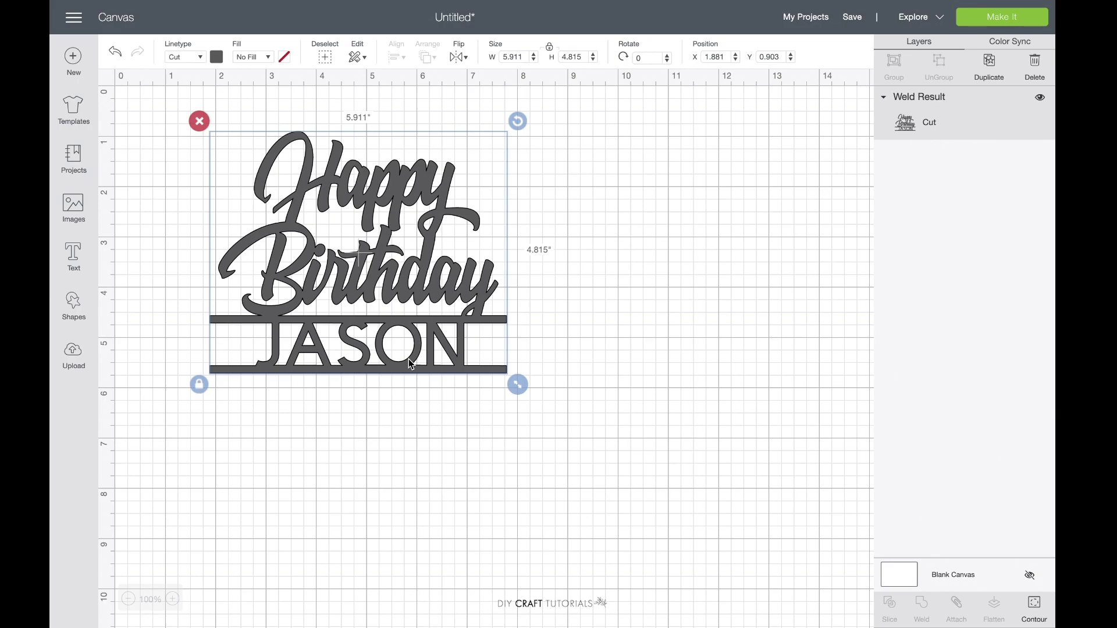
Delete the welded Happy Birthday JASON topper so no layers remain
{"action": "key", "text": "Delete"}
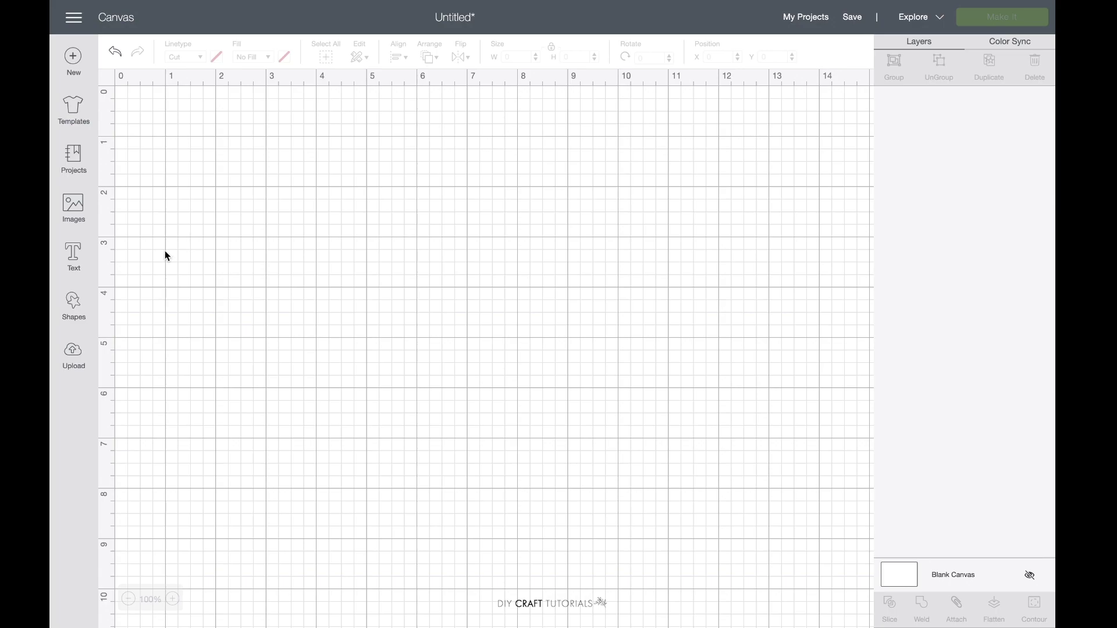
Upload CakeTopper003-A-svg.svg, save it to the library, and select its thumbnail for inserting
{"action": "left_click", "coordinate": [74, 355]}
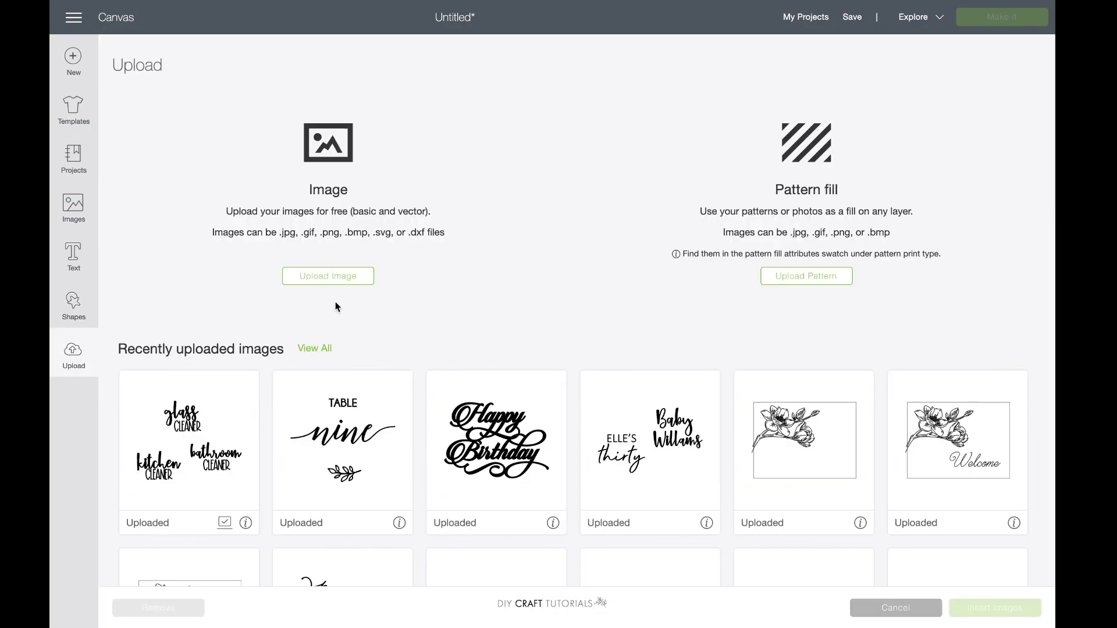
{"action": "left_click", "coordinate": [359, 284]}
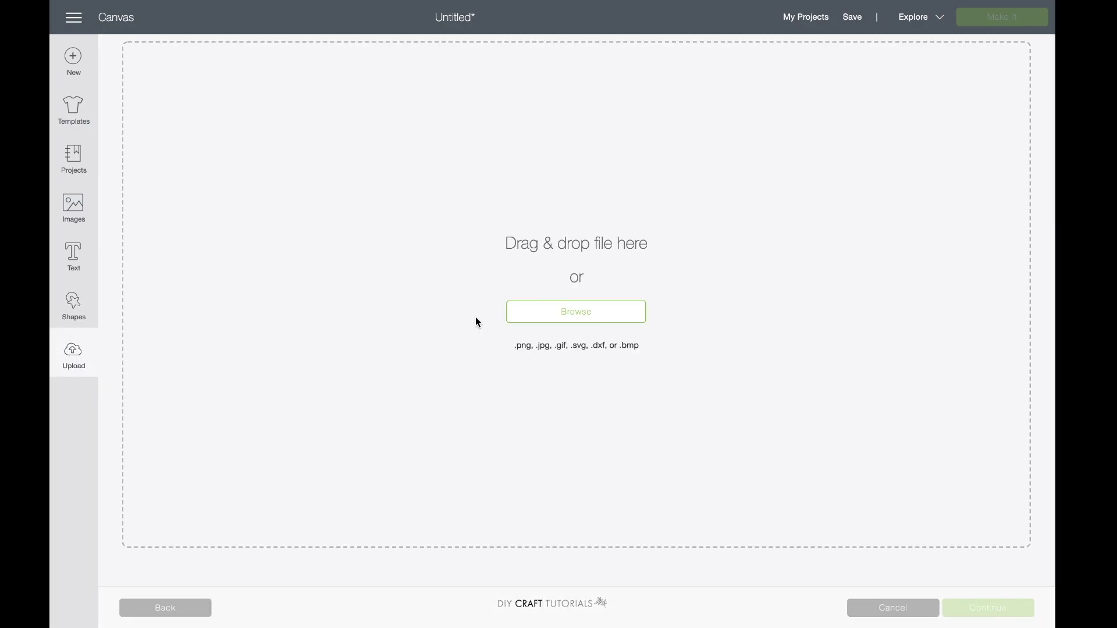
{"action": "left_click", "coordinate": [615, 318]}
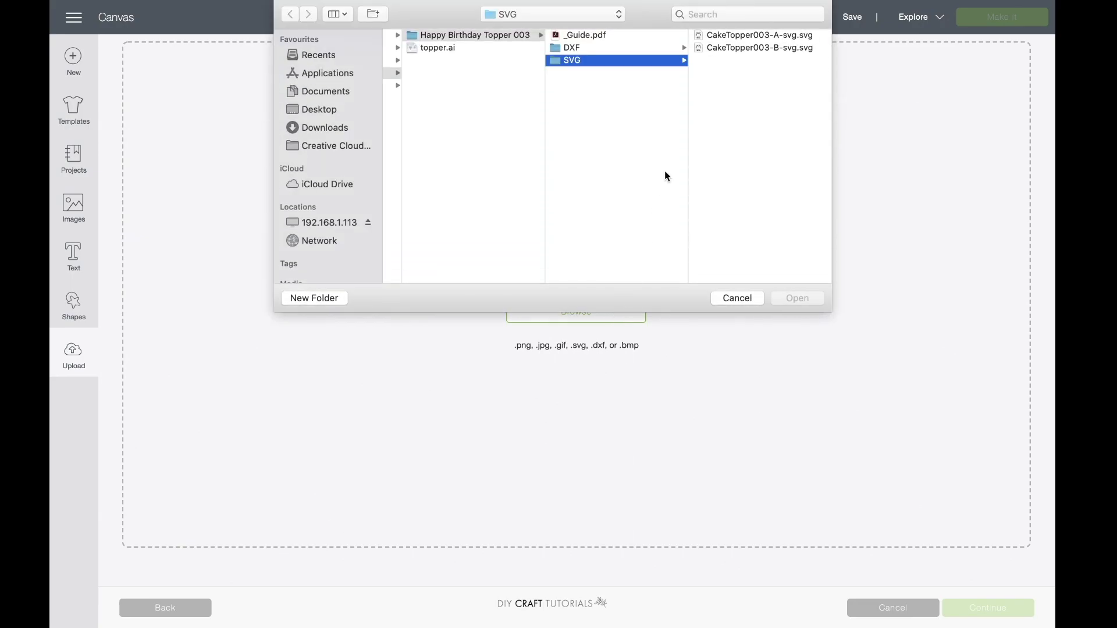
{"action": "left_click", "coordinate": [760, 35]}
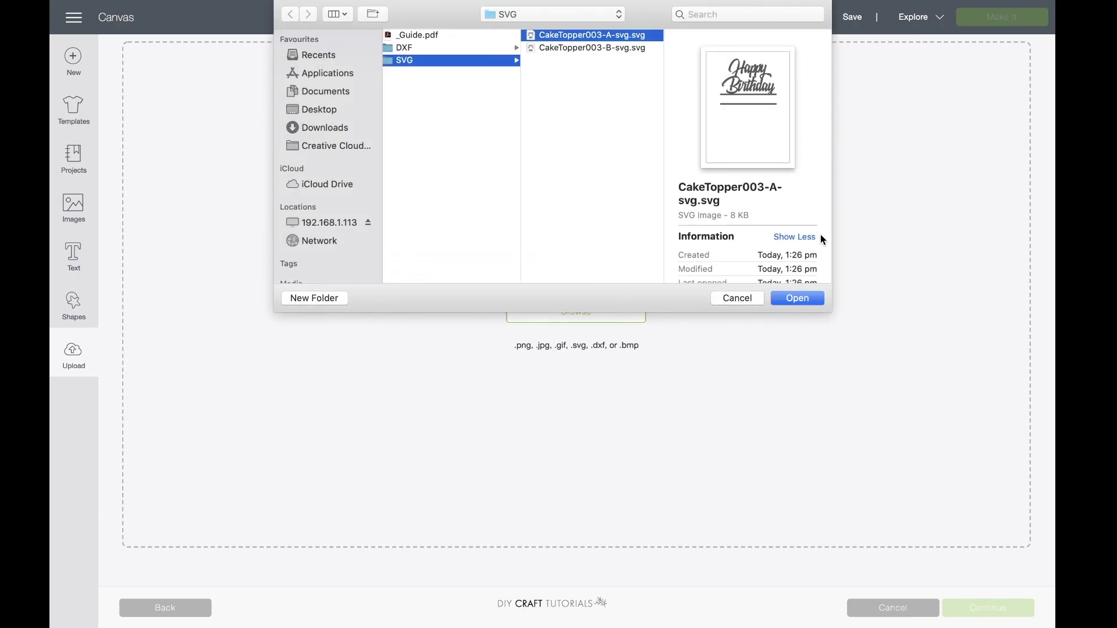
{"action": "left_click", "coordinate": [806, 300]}
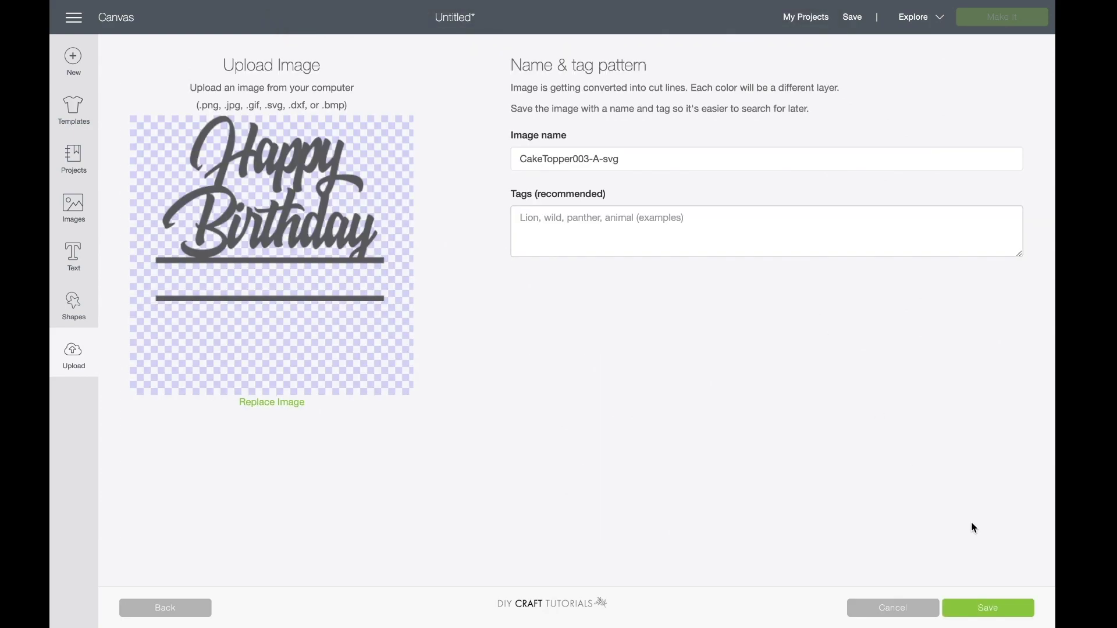
{"action": "left_click", "coordinate": [996, 605]}
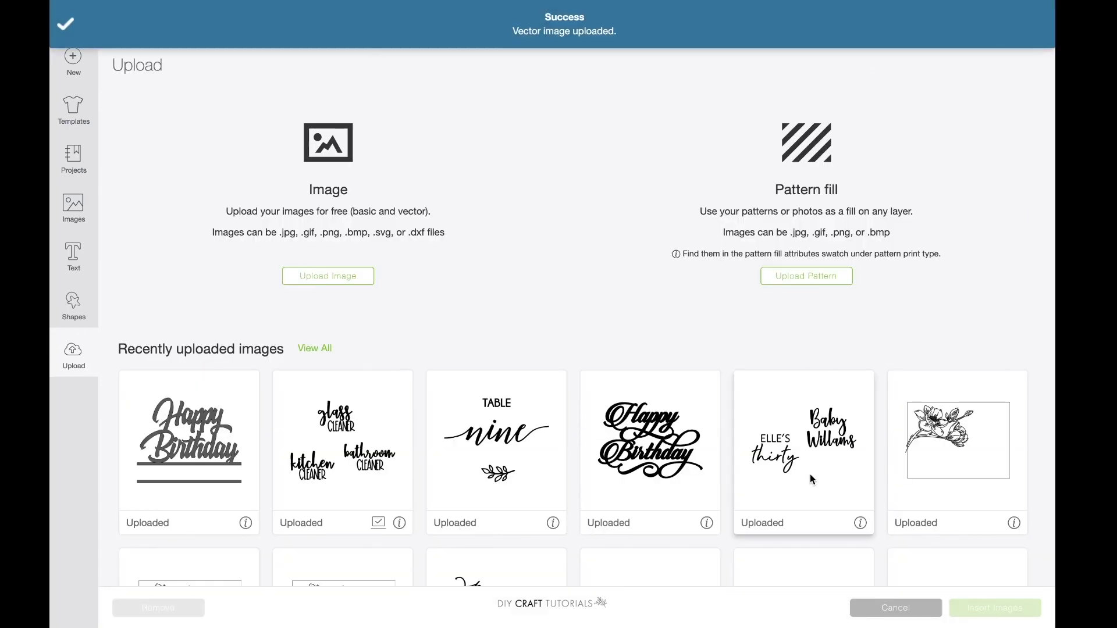
{"action": "left_click", "coordinate": [220, 409]}
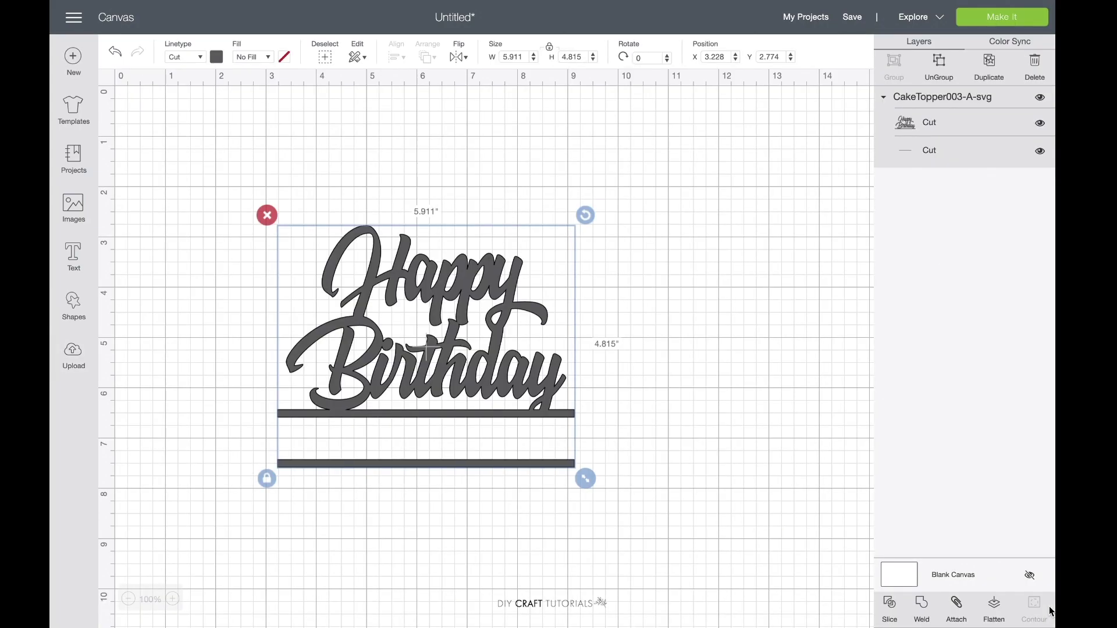
Position the Happy Birthday design and ungroup it into lettering and lower bar, undoing a stray move
{"action": "left_click_drag", "start_coordinate": [469, 358], "coordinate": [435, 302]}
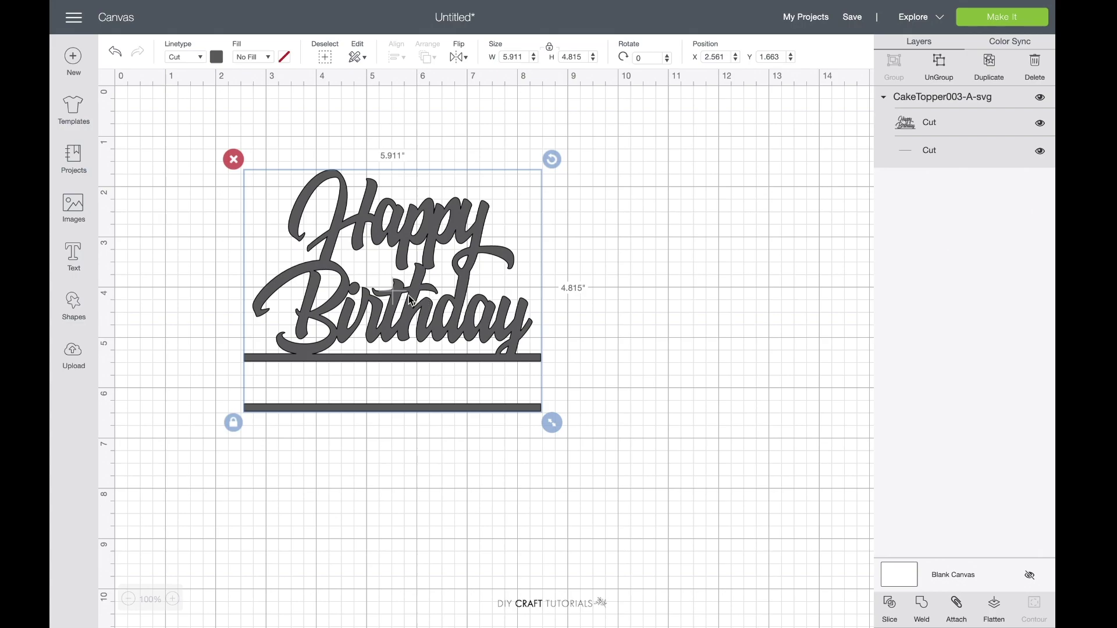
{"action": "right_click", "coordinate": [411, 300]}
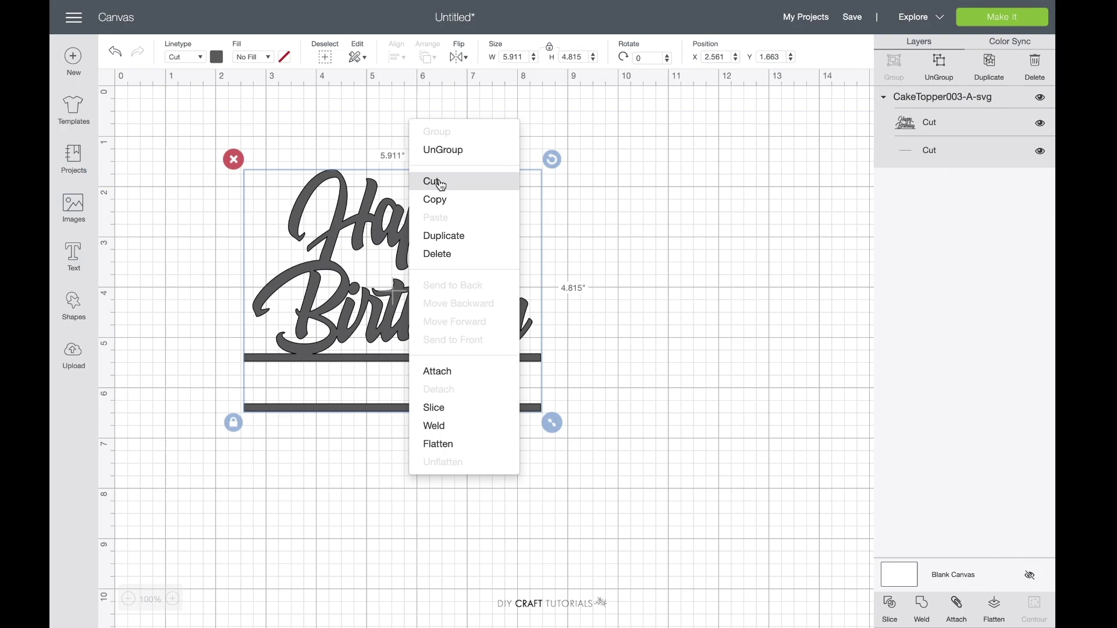
{"action": "left_click", "coordinate": [442, 151]}
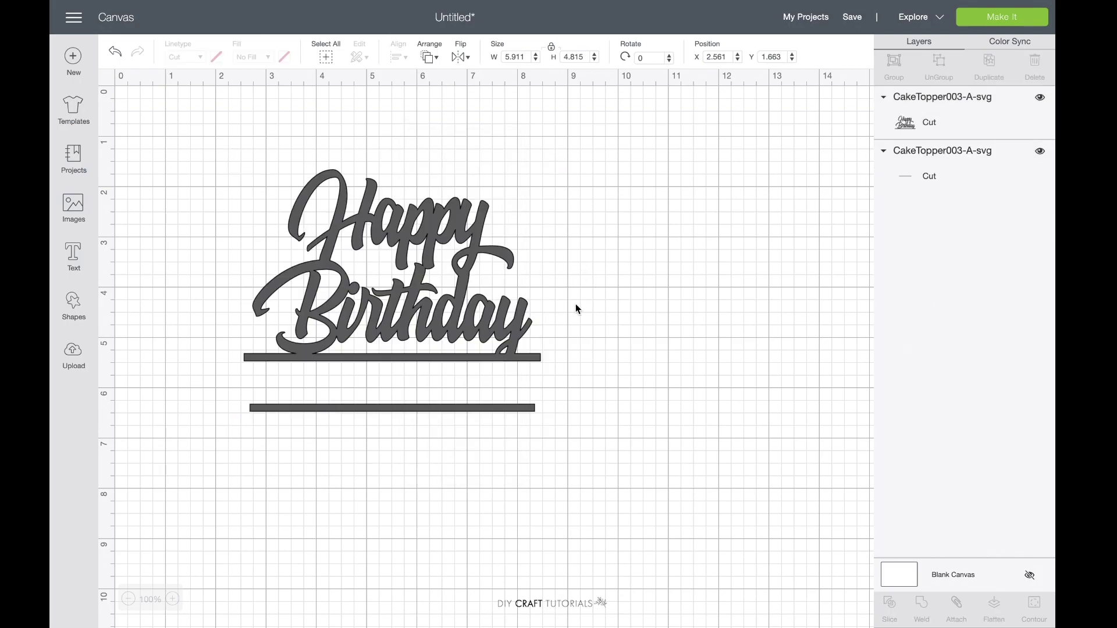
{"action": "left_click_drag", "start_coordinate": [497, 332], "coordinate": [517, 298]}
{"action": "key", "text": "ctrl+z"}
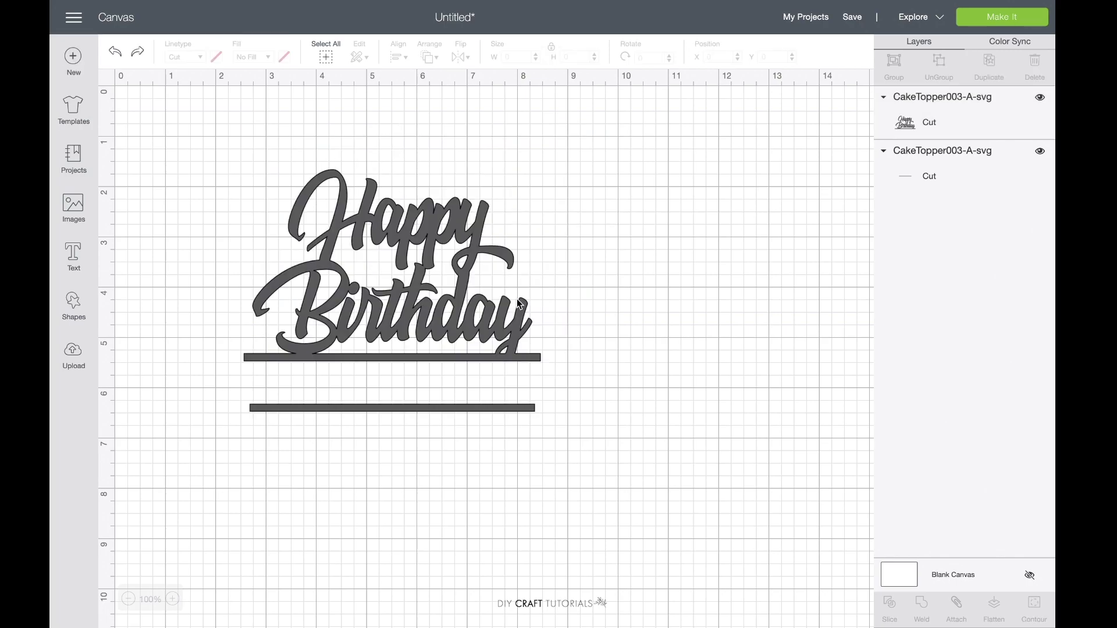
{"action": "scroll", "coordinate": [516, 299], "scroll_direction": "right", "scroll_amount": 2}
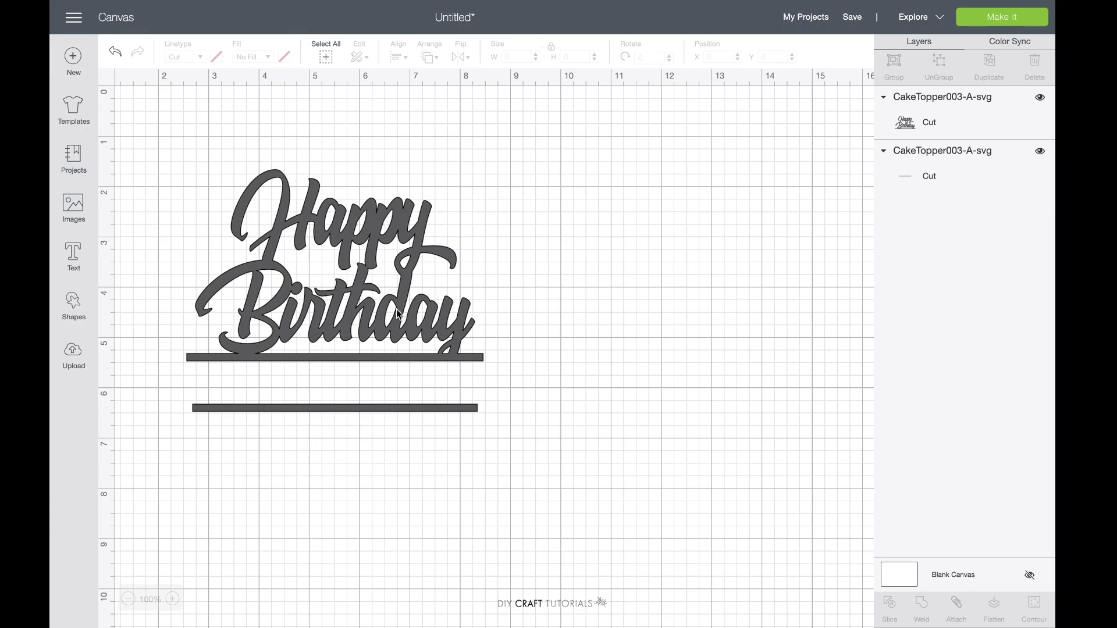
Add a 'JASON' text layer and drag it into the gap between the two bars
{"action": "left_click", "coordinate": [79, 254]}
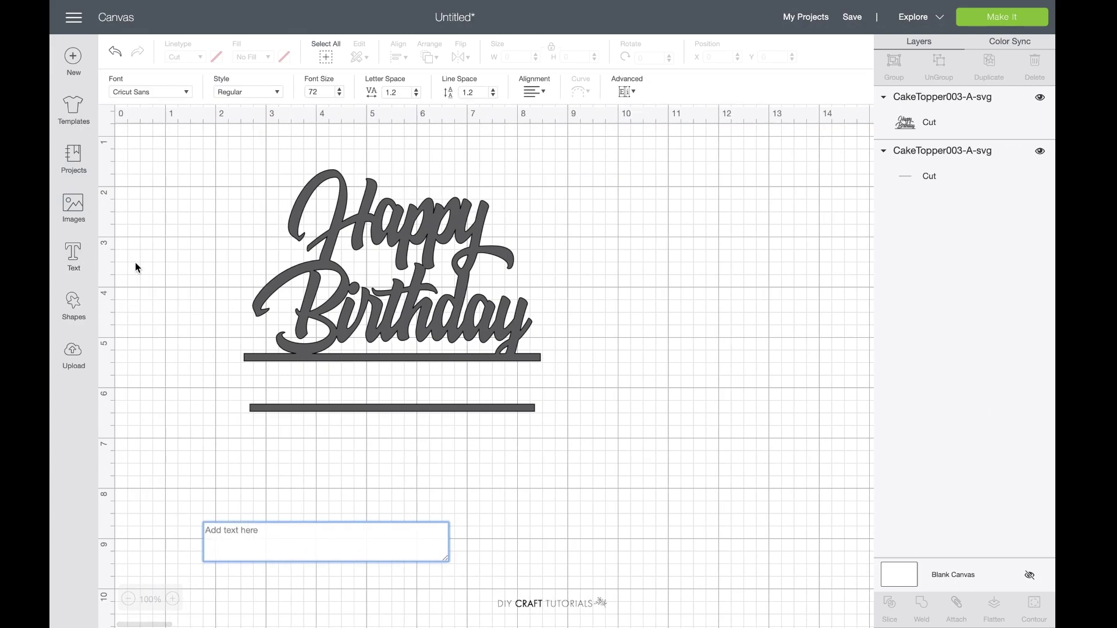
{"action": "type", "text": "JASON"}
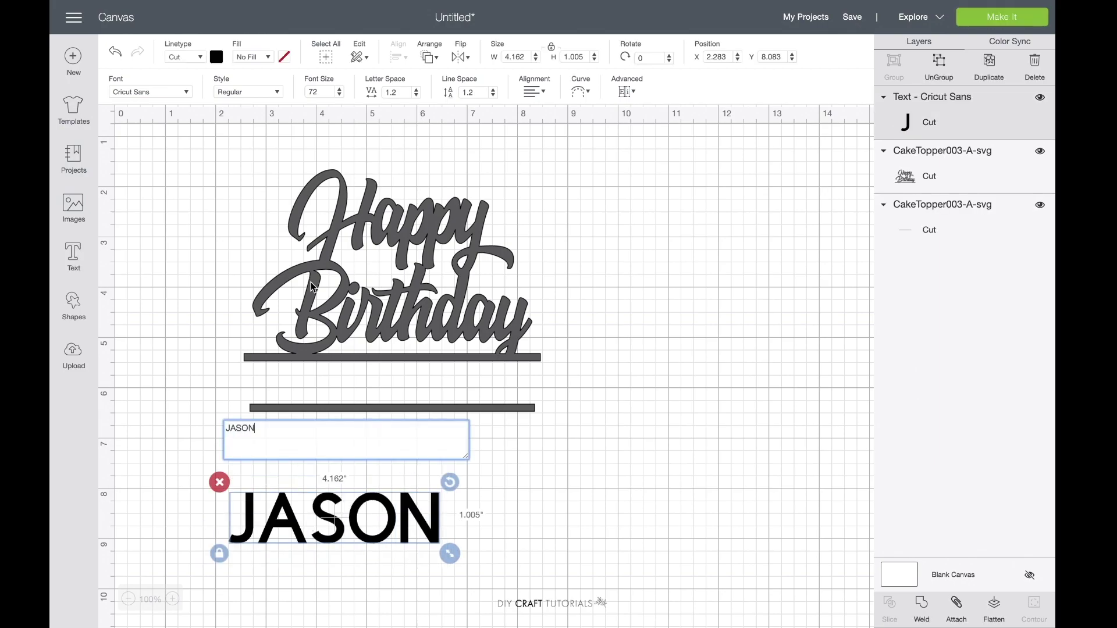
{"action": "left_click", "coordinate": [543, 471]}
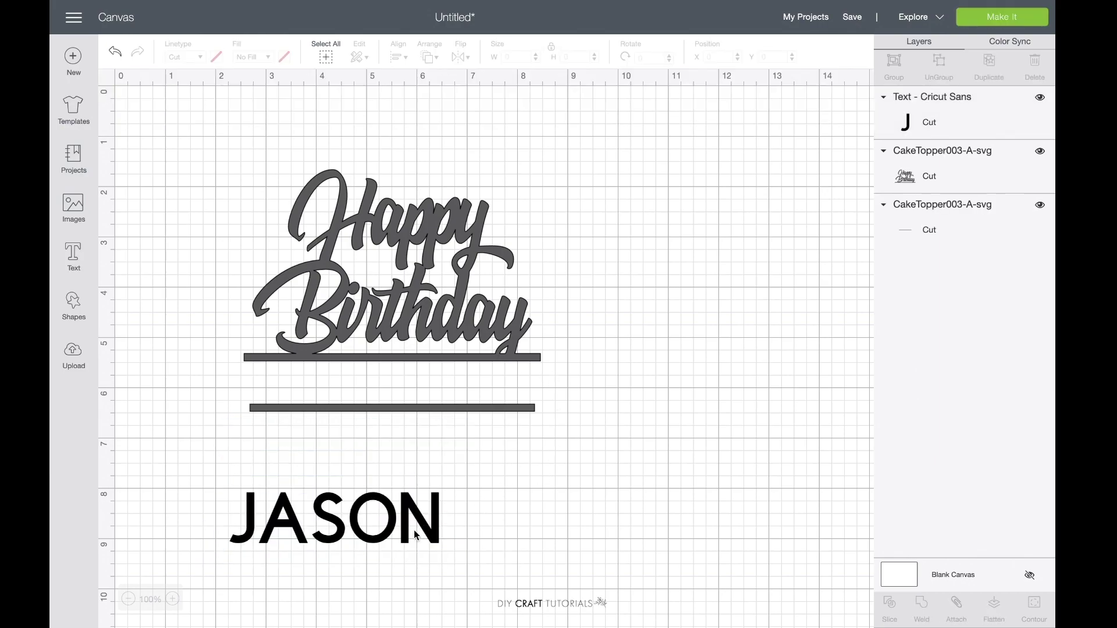
{"action": "left_click_drag", "start_coordinate": [415, 531], "coordinate": [473, 394]}
{"action": "left_click", "coordinate": [172, 599]}
{"action": "left_click", "coordinate": [172, 599]}
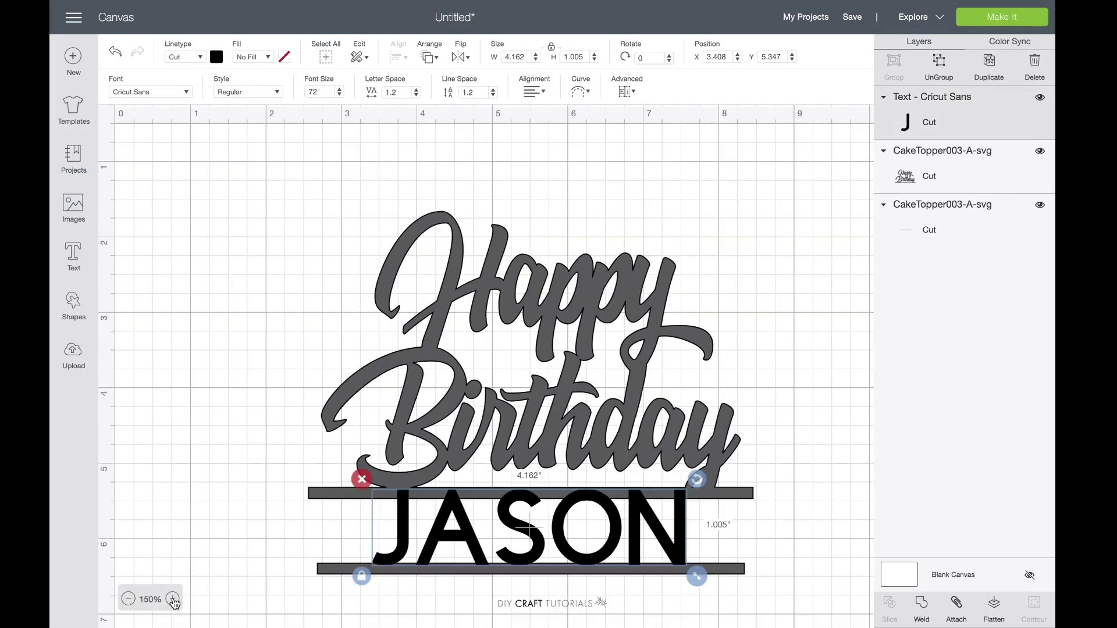
{"action": "left_click", "coordinate": [172, 599]}
Resize JASON to about 4.9 in wide and drag the lower bar down below its letters
{"action": "scroll", "coordinate": [415, 533], "scroll_direction": "down", "scroll_amount": 5}
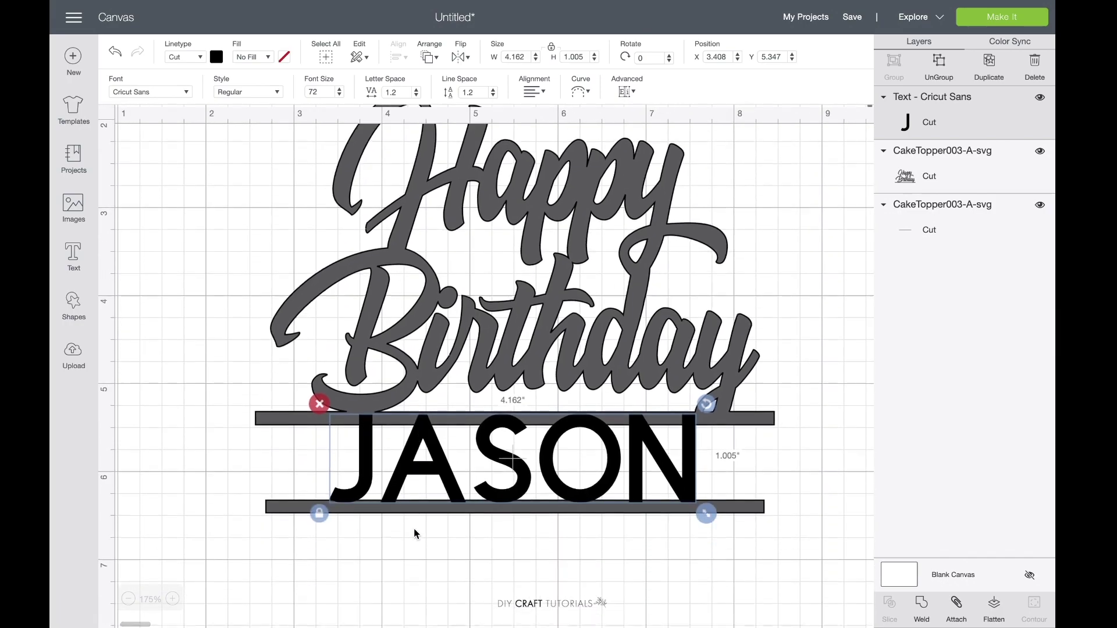
{"action": "scroll", "coordinate": [415, 533], "scroll_direction": "right", "scroll_amount": 2}
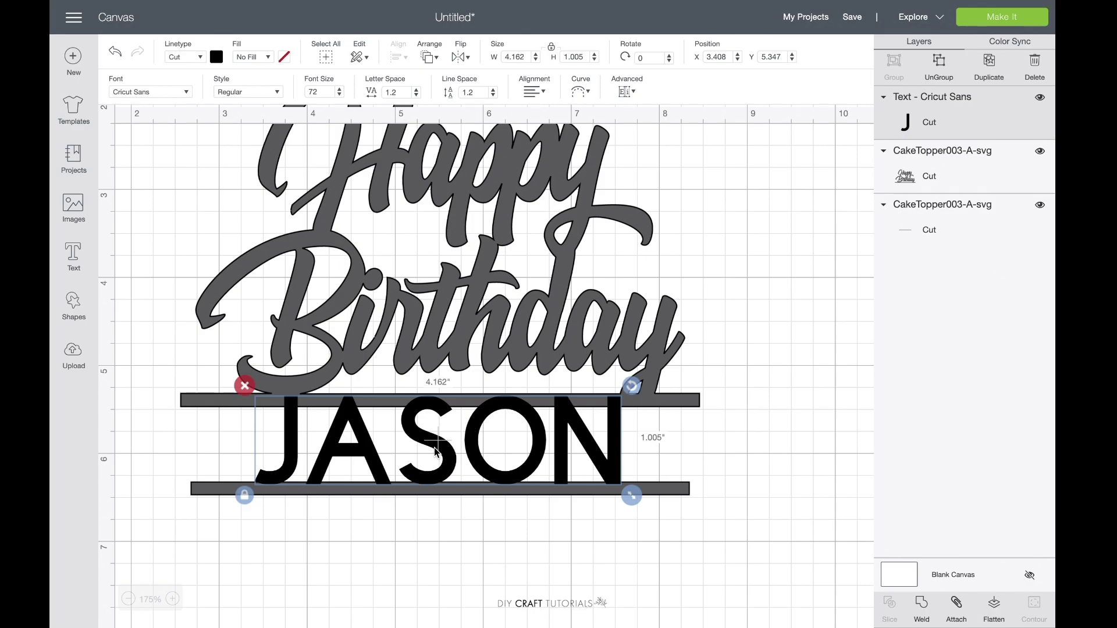
{"action": "left_click_drag", "start_coordinate": [437, 451], "coordinate": [403, 455]}
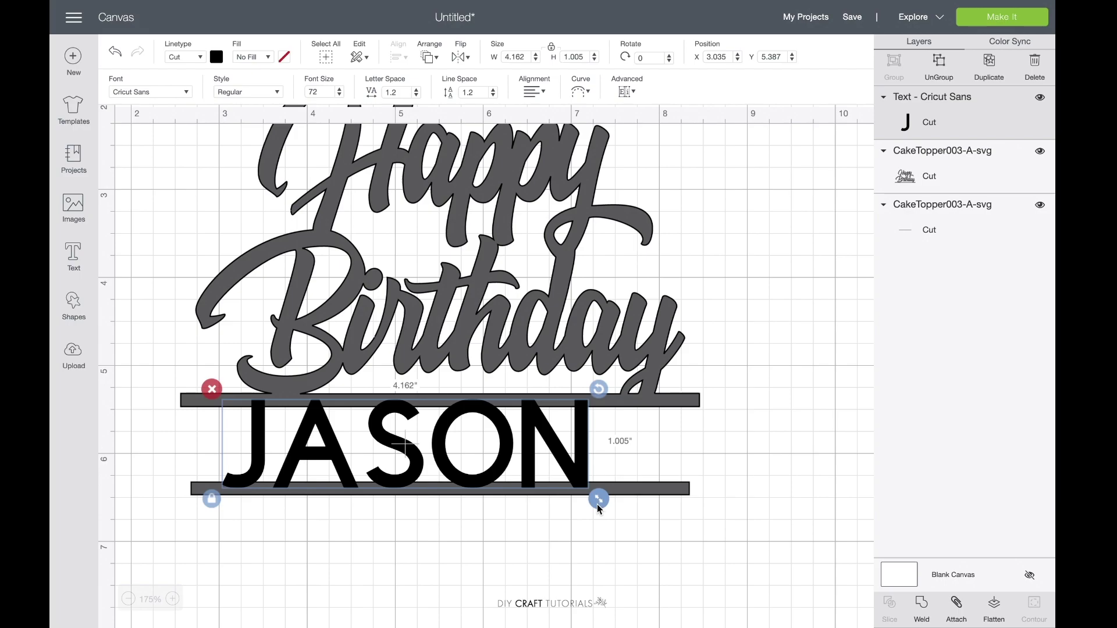
{"action": "left_click_drag", "start_coordinate": [598, 506], "coordinate": [665, 534]}
{"action": "left_click", "coordinate": [740, 546]}
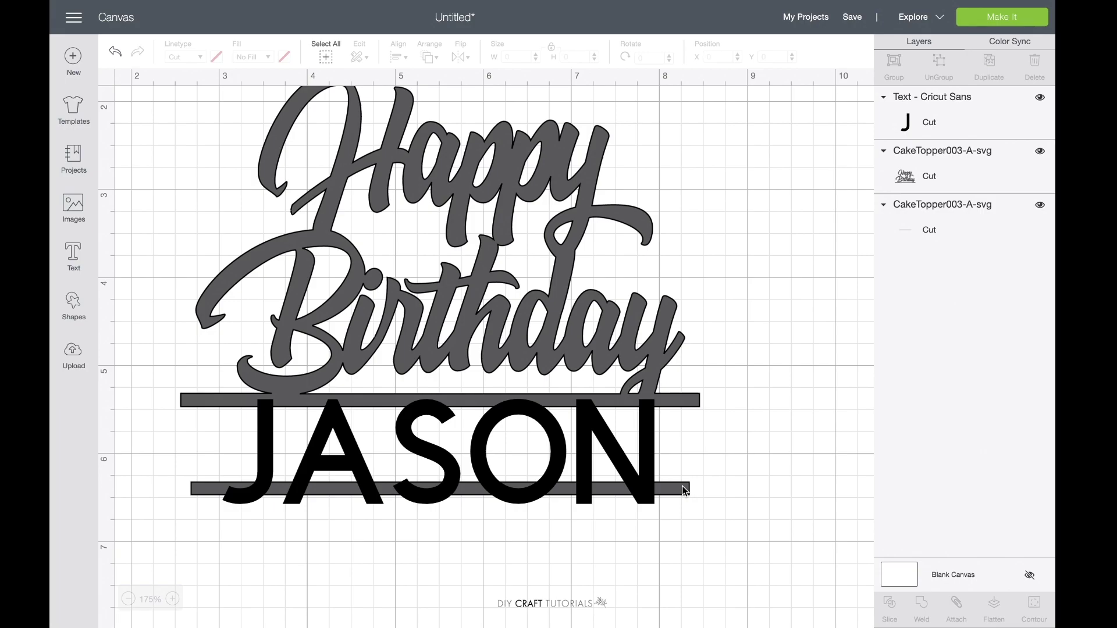
{"action": "left_click_drag", "start_coordinate": [684, 490], "coordinate": [681, 532]}
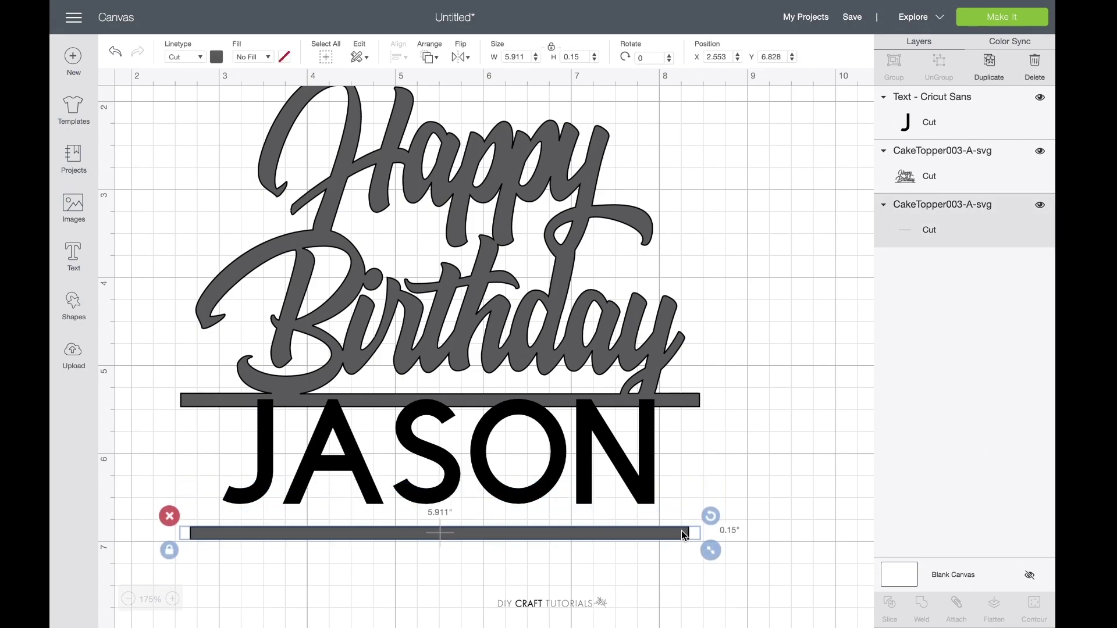
Nudge JASON slightly down-left against the top bar, zooming in to check alignment
{"action": "left_click", "coordinate": [172, 599]}
{"action": "scroll", "coordinate": [510, 490], "scroll_direction": "down", "scroll_amount": 3}
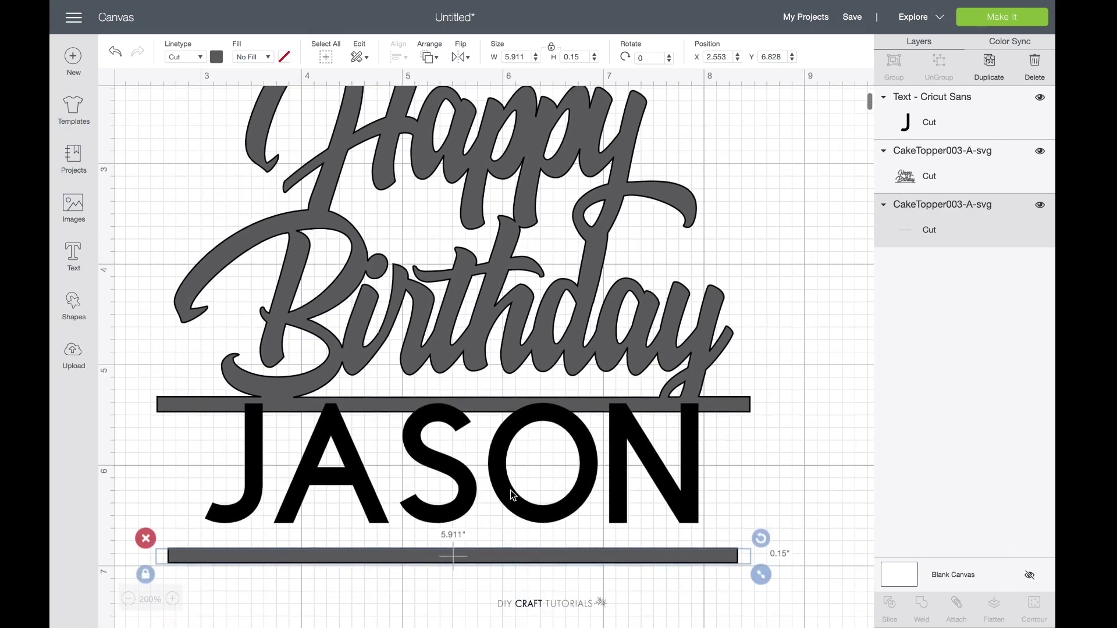
{"action": "left_click", "coordinate": [467, 454]}
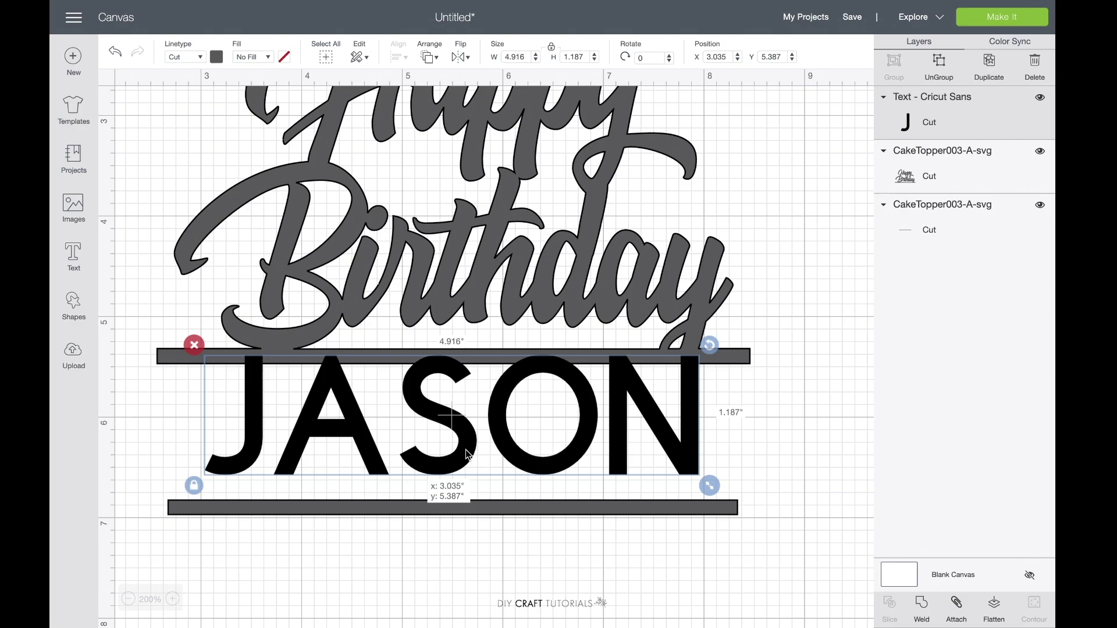
{"action": "left_click_drag", "start_coordinate": [469, 454], "coordinate": [465, 458]}
{"action": "left_click", "coordinate": [172, 599]}
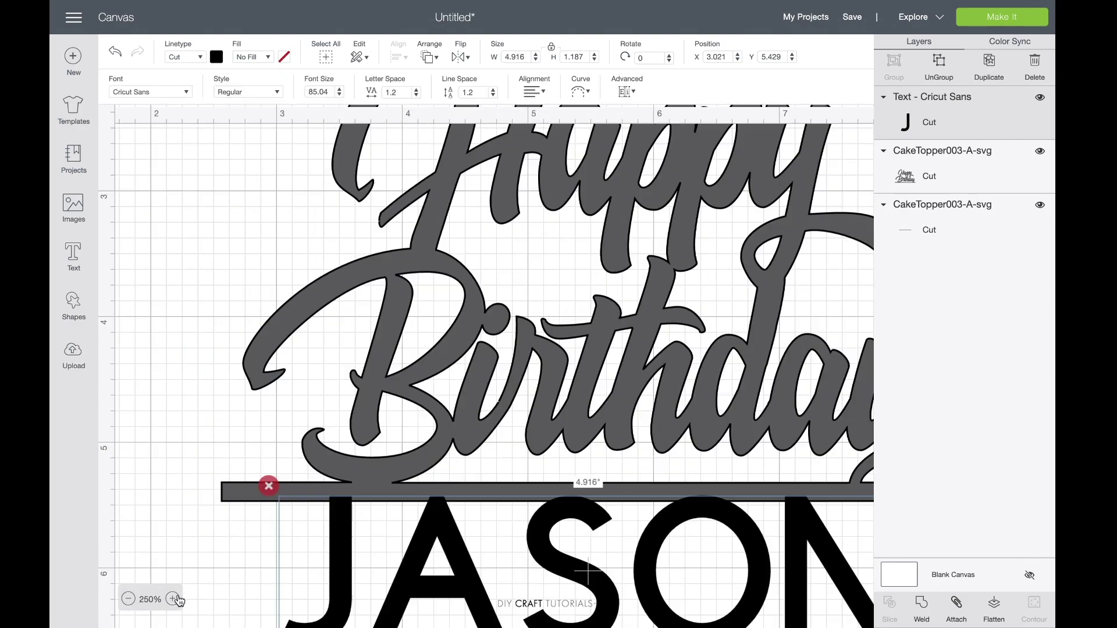
{"action": "left_click", "coordinate": [173, 599]}
{"action": "scroll", "coordinate": [455, 499], "scroll_direction": "down", "scroll_amount": 2}
{"action": "scroll", "coordinate": [454, 499], "scroll_direction": "up", "scroll_amount": 4}
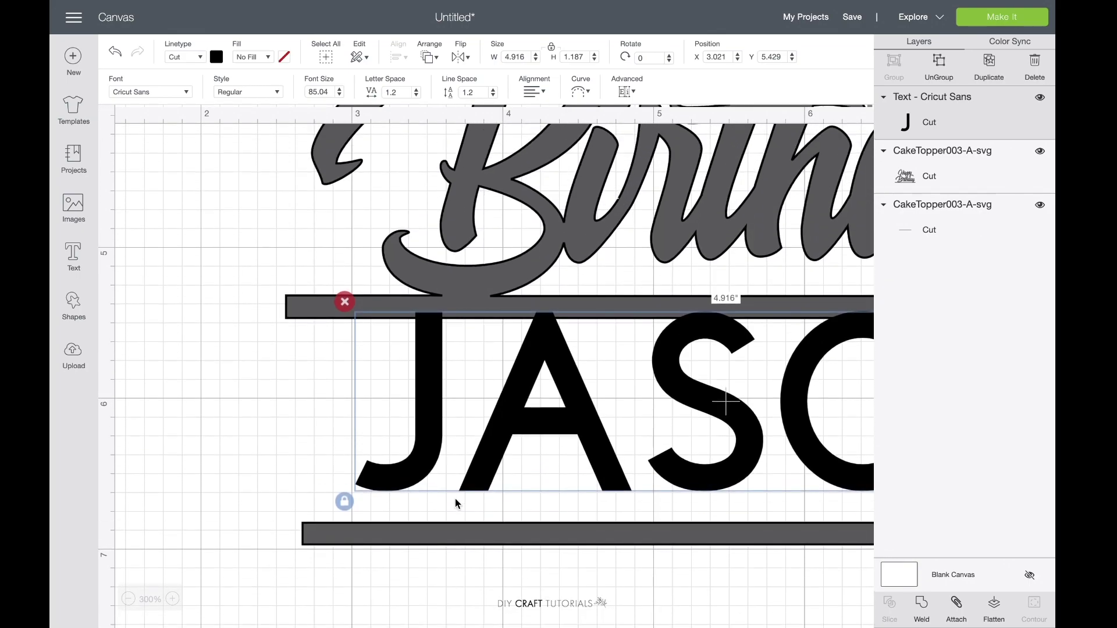
{"action": "scroll", "coordinate": [454, 498], "scroll_direction": "right", "scroll_amount": 2}
{"action": "left_click", "coordinate": [483, 306]}
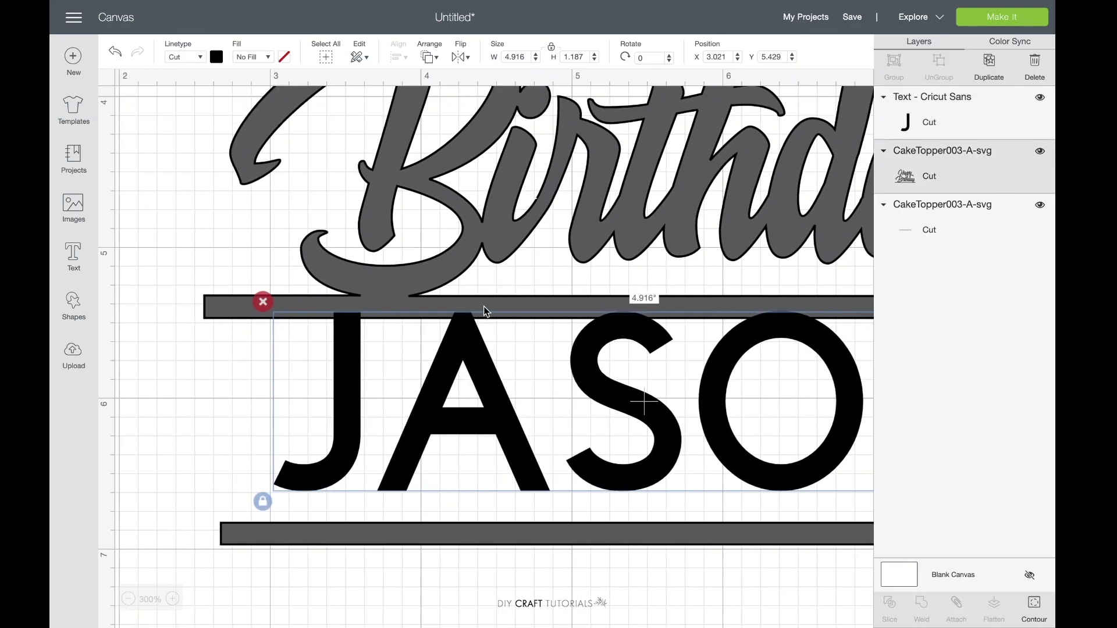
{"action": "left_click", "coordinate": [484, 315]}
{"action": "left_click", "coordinate": [500, 338]}
Raise the bottom bar up to meet the bottoms of the JASON letters
{"action": "scroll", "coordinate": [500, 337], "scroll_direction": "down", "scroll_amount": 3}
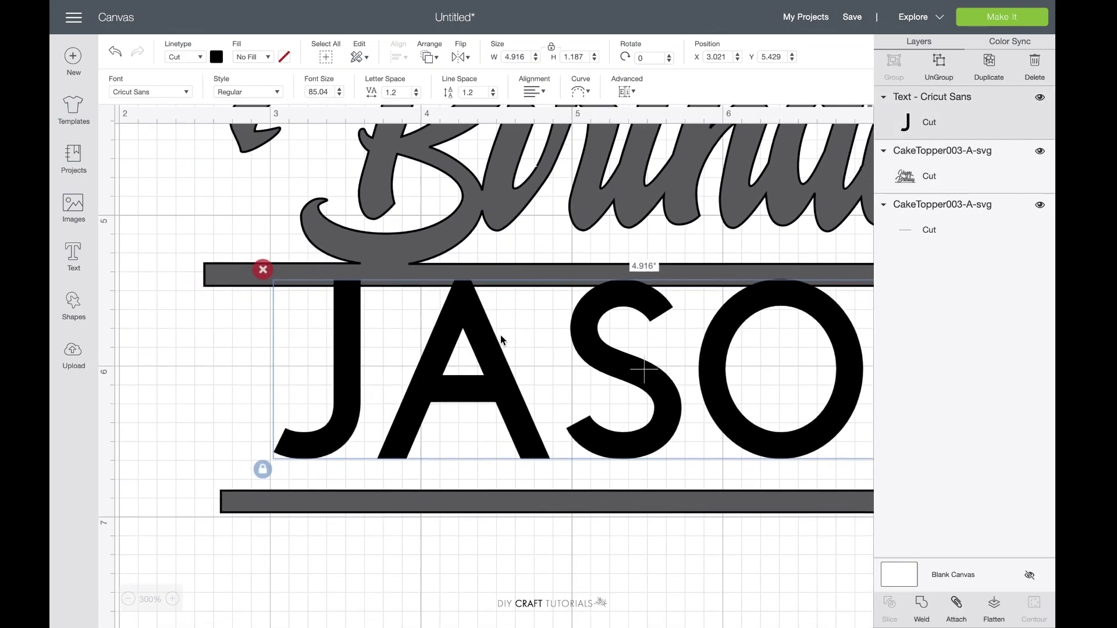
{"action": "scroll", "coordinate": [500, 338], "scroll_direction": "right", "scroll_amount": 2}
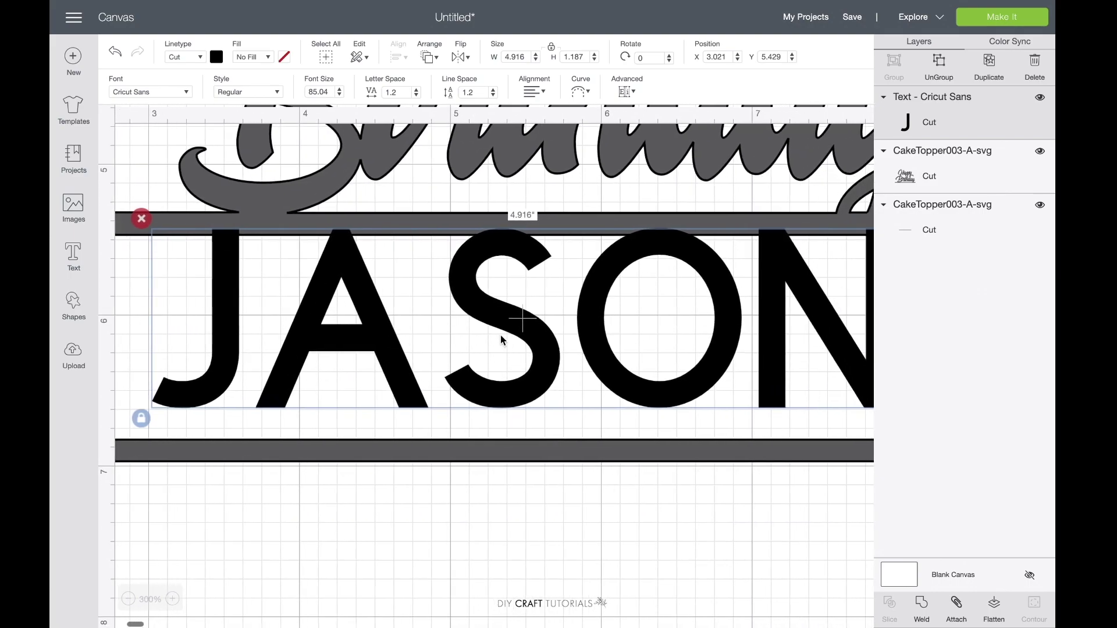
{"action": "left_click", "coordinate": [476, 449]}
{"action": "left_click_drag", "start_coordinate": [565, 451], "coordinate": [552, 416]}
{"action": "left_click", "coordinate": [563, 464]}
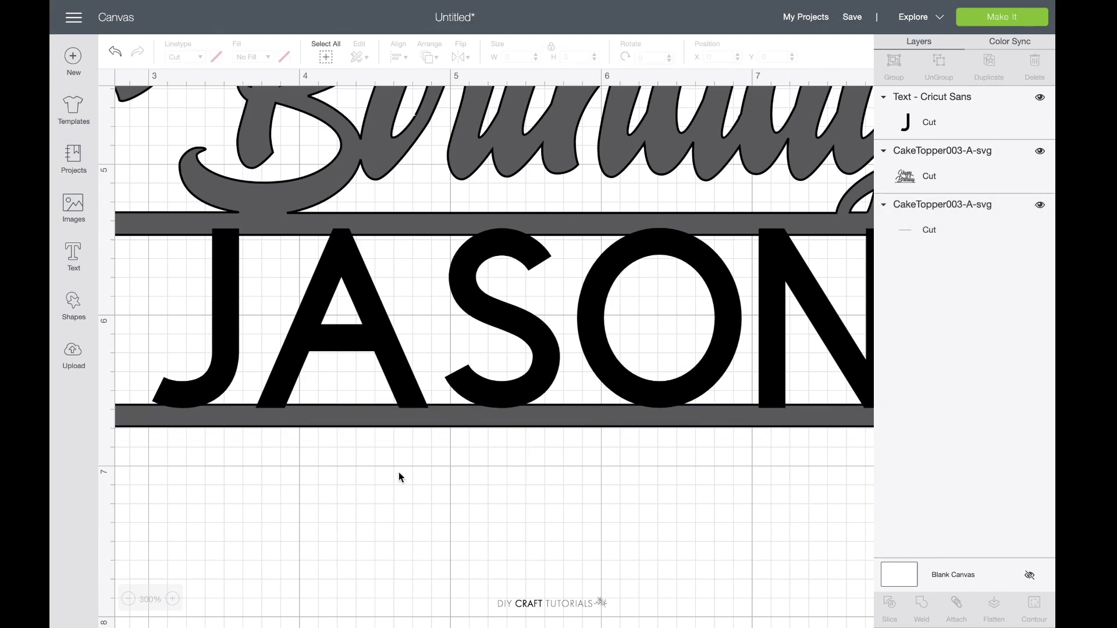
{"action": "scroll", "coordinate": [491, 504], "scroll_direction": "right", "scroll_amount": 3}
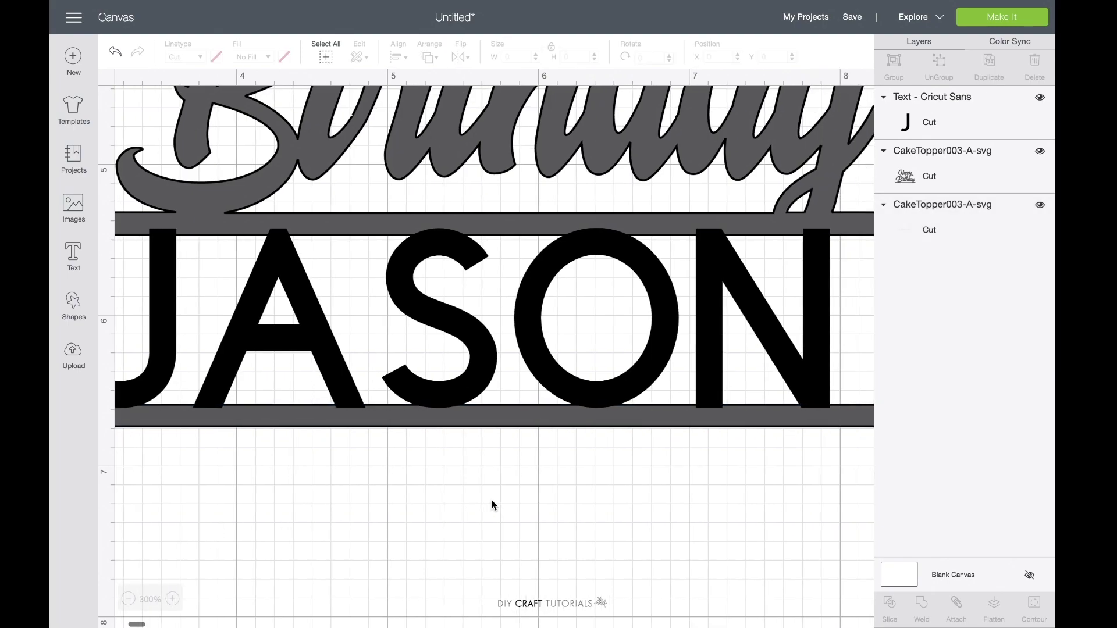
{"action": "scroll", "coordinate": [491, 504], "scroll_direction": "right", "scroll_amount": 2}
{"action": "scroll", "coordinate": [491, 503], "scroll_direction": "left", "scroll_amount": 3}
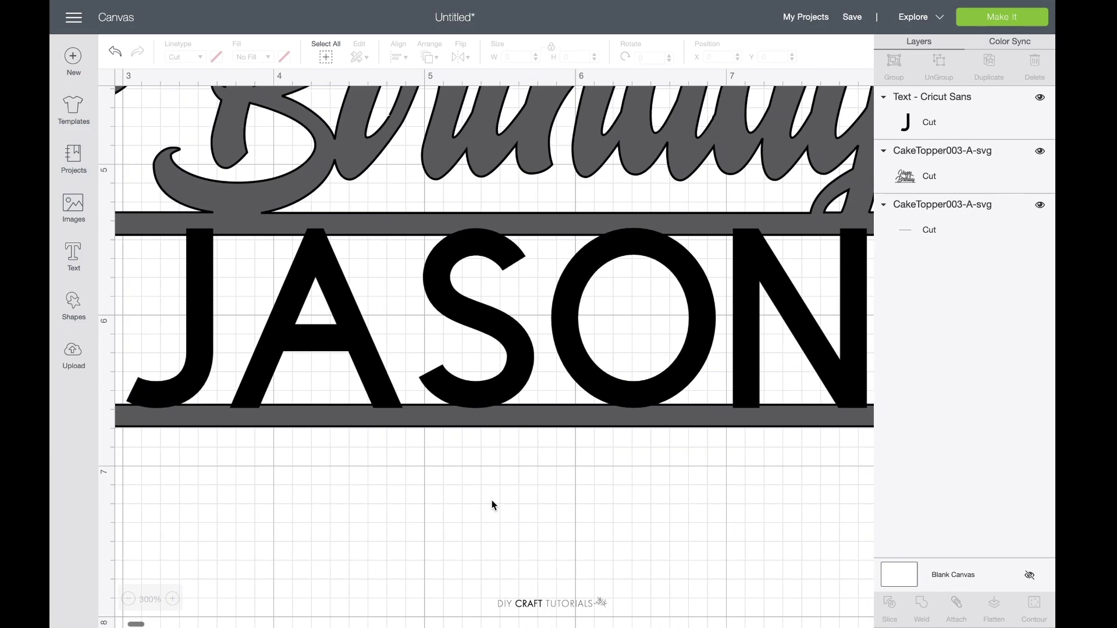
{"action": "scroll", "coordinate": [492, 503], "scroll_direction": "left", "scroll_amount": 3}
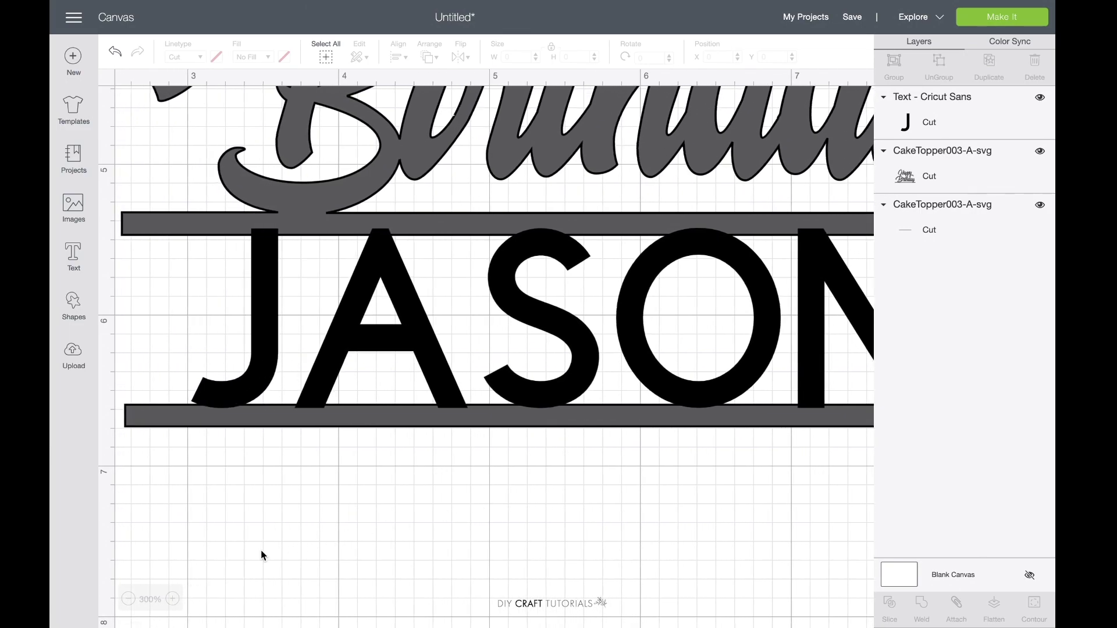
{"action": "left_click", "coordinate": [128, 599]}
{"action": "left_click", "coordinate": [129, 599]}
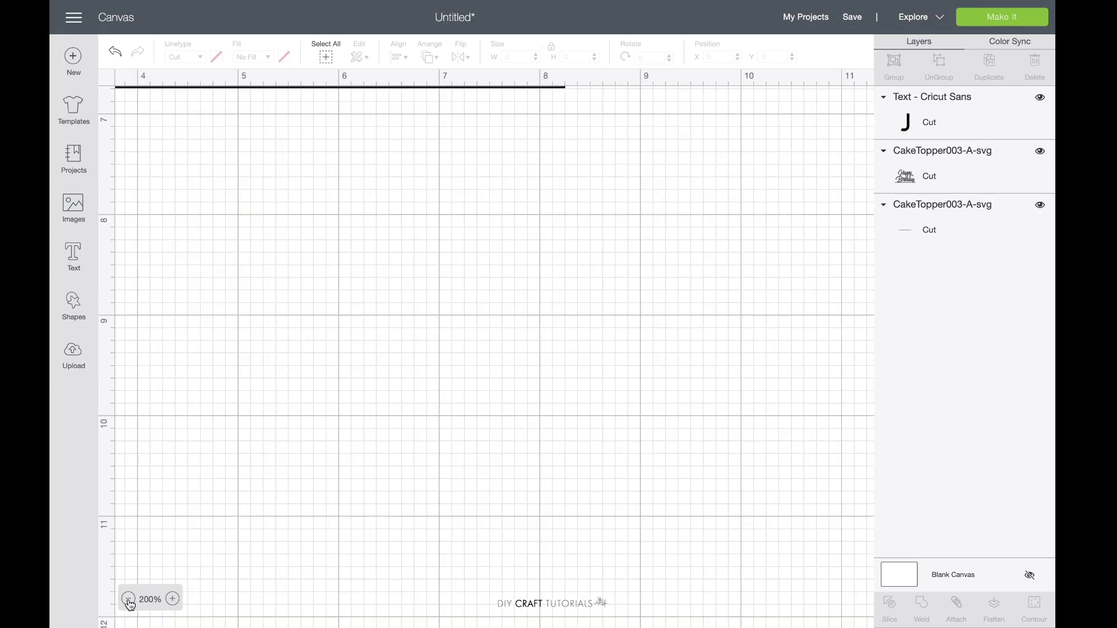
Center all topper parts horizontally, weld them into one 5.911 × 5.084 in piece, and reposition it
{"action": "left_click", "coordinate": [129, 599]}
{"action": "scroll", "coordinate": [315, 469], "scroll_direction": "up", "scroll_amount": 5}
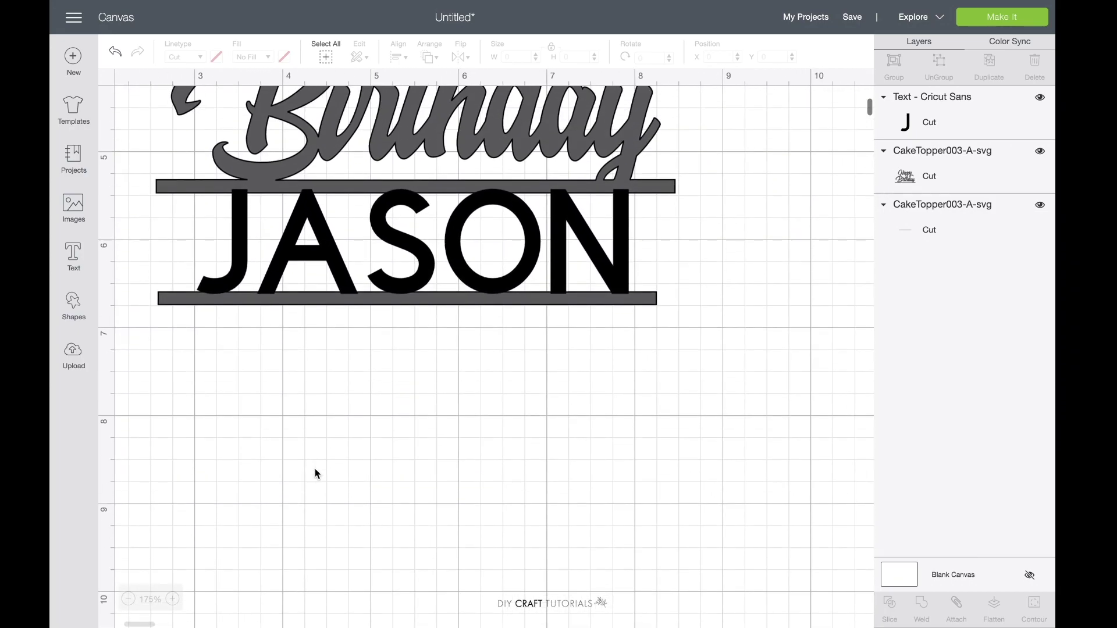
{"action": "scroll", "coordinate": [315, 469], "scroll_direction": "up", "scroll_amount": 5}
{"action": "scroll", "coordinate": [315, 468], "scroll_direction": "left", "scroll_amount": 2}
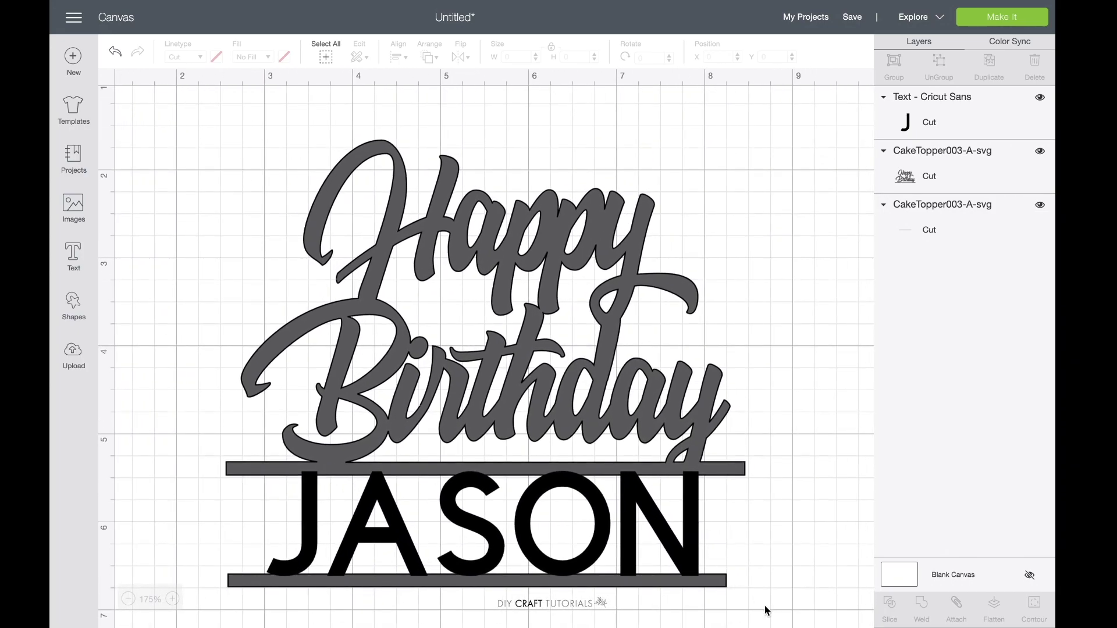
{"action": "left_click_drag", "start_coordinate": [765, 611], "coordinate": [378, 226]}
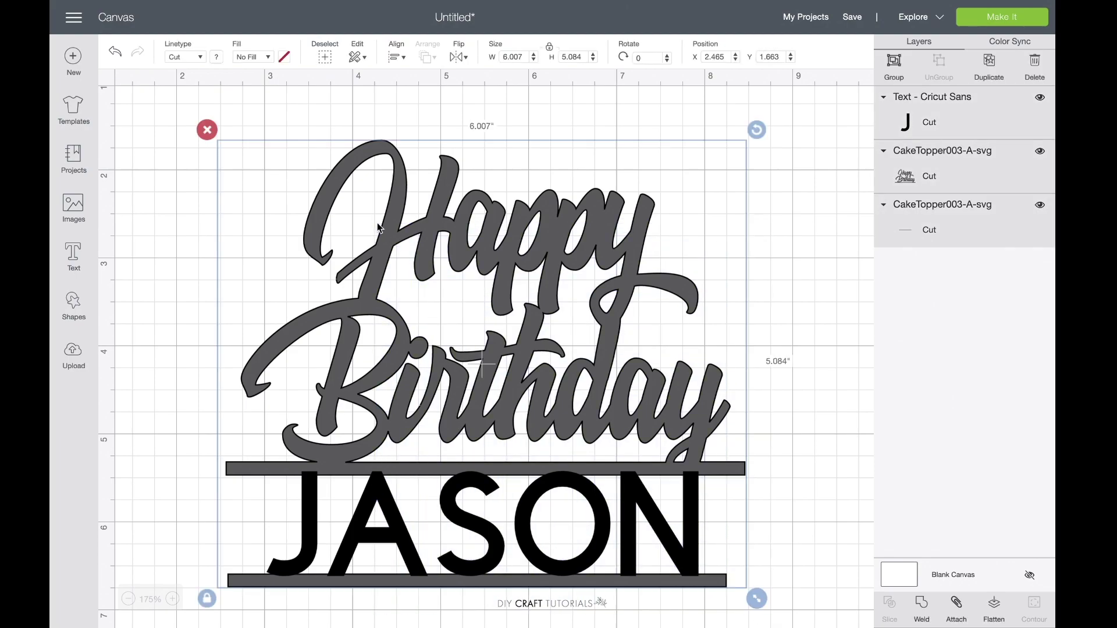
{"action": "left_click", "coordinate": [397, 57]}
{"action": "left_click", "coordinate": [445, 118]}
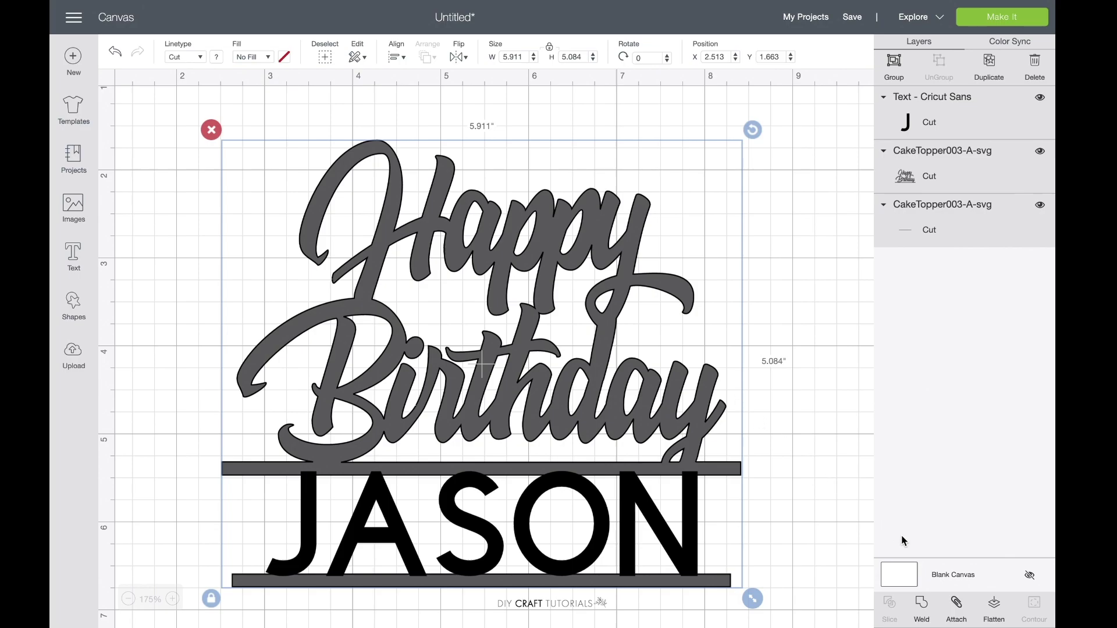
{"action": "left_click", "coordinate": [921, 604]}
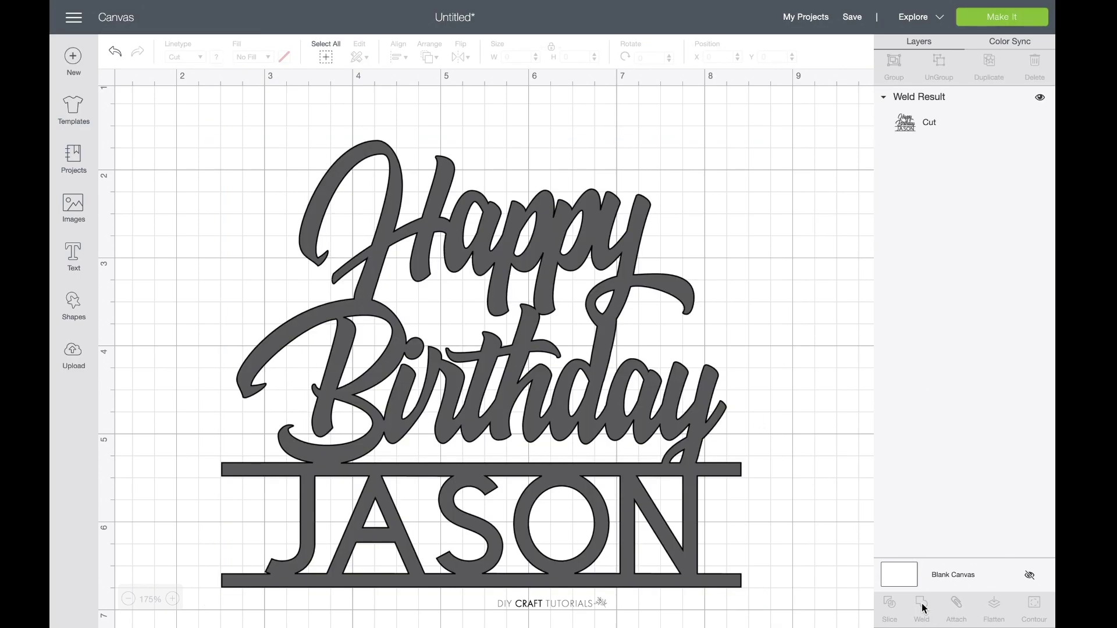
{"action": "left_click_drag", "start_coordinate": [608, 425], "coordinate": [592, 389]}
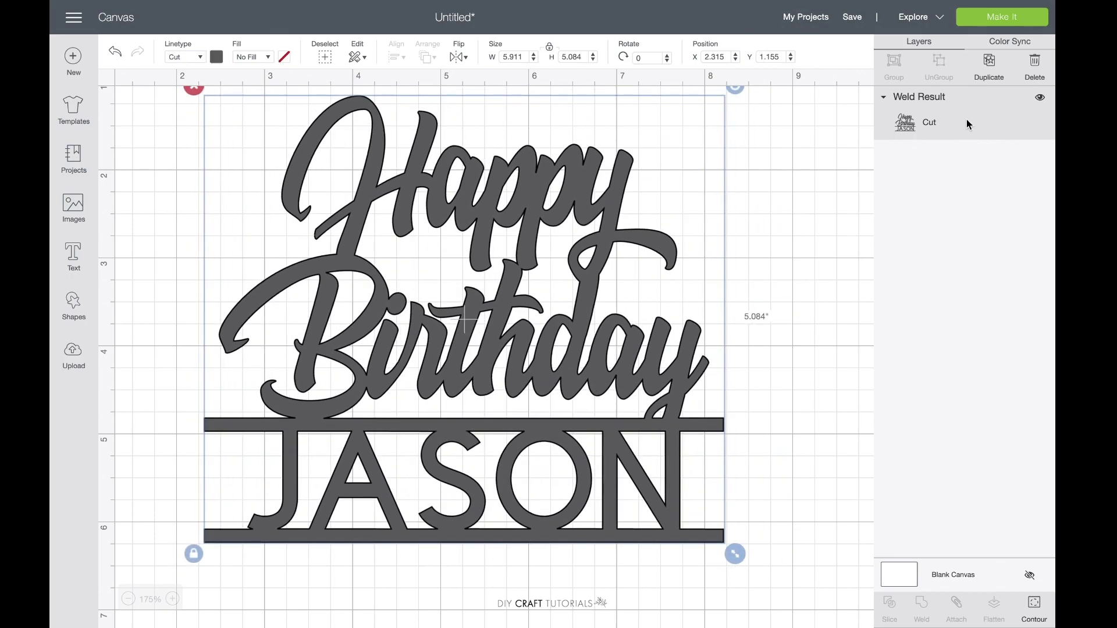
{"action": "left_click", "coordinate": [993, 21]}
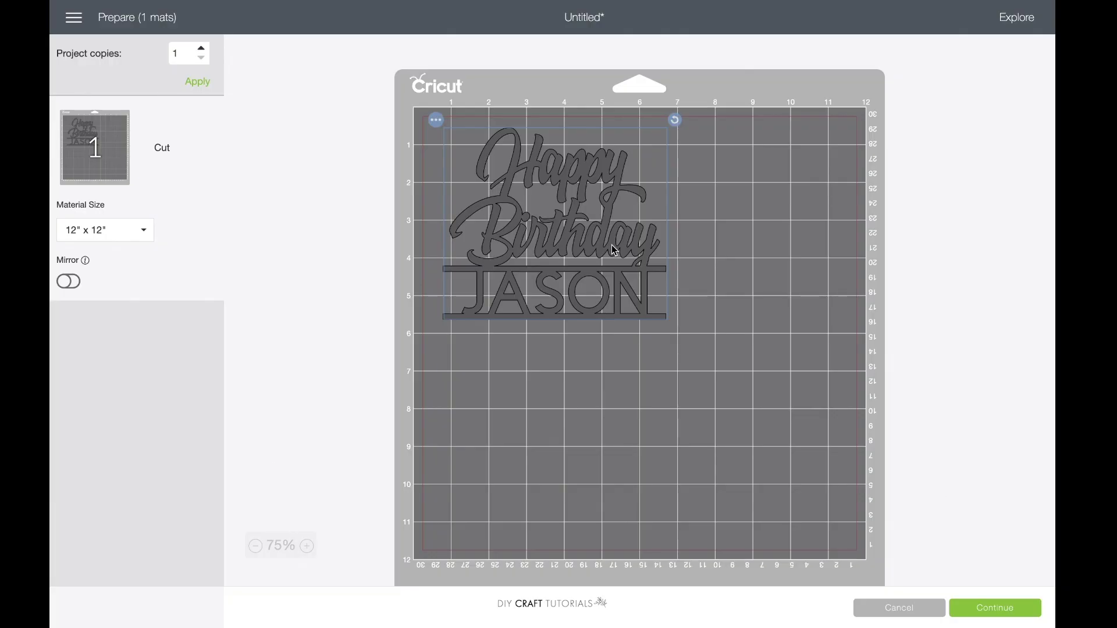